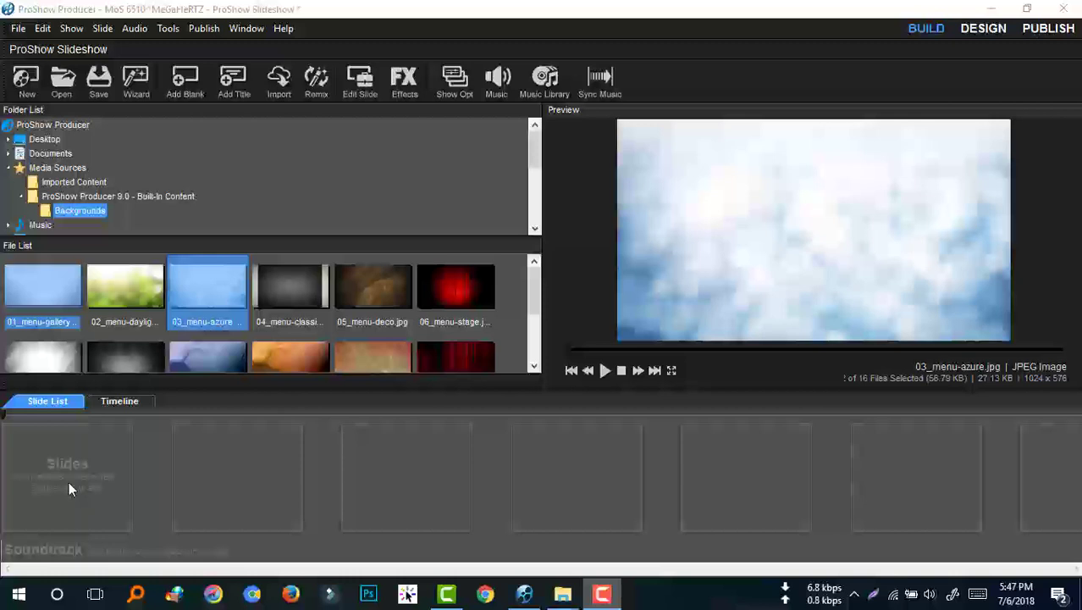
Step: Add the six background images from 01_menu-gallery to 06_menu-stage to the slide list as slides 1 to 6
click(456, 305)
ctrl+click(38, 296)
ctrl+click(118, 296)
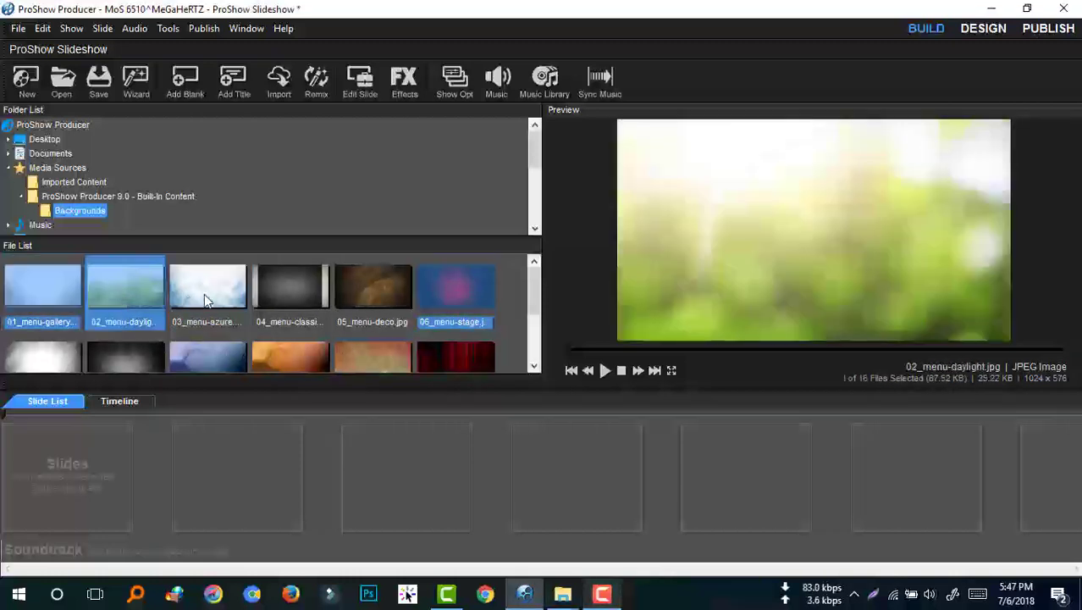
ctrl+click(204, 292)
ctrl+click(290, 292)
ctrl+click(373, 292)
drag(55, 309, 55, 499)
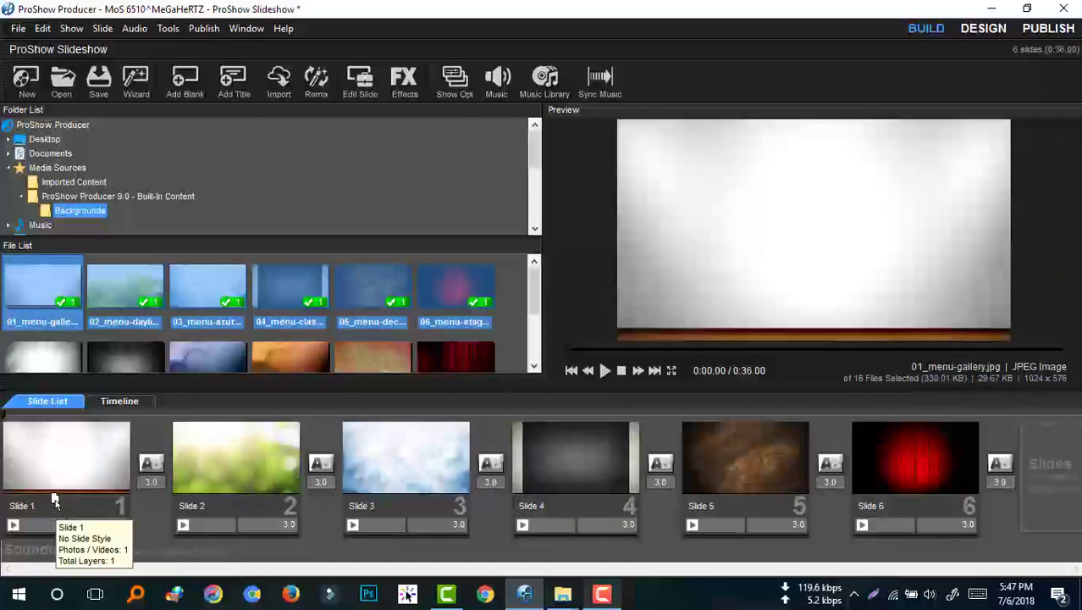
double_click(86, 547)
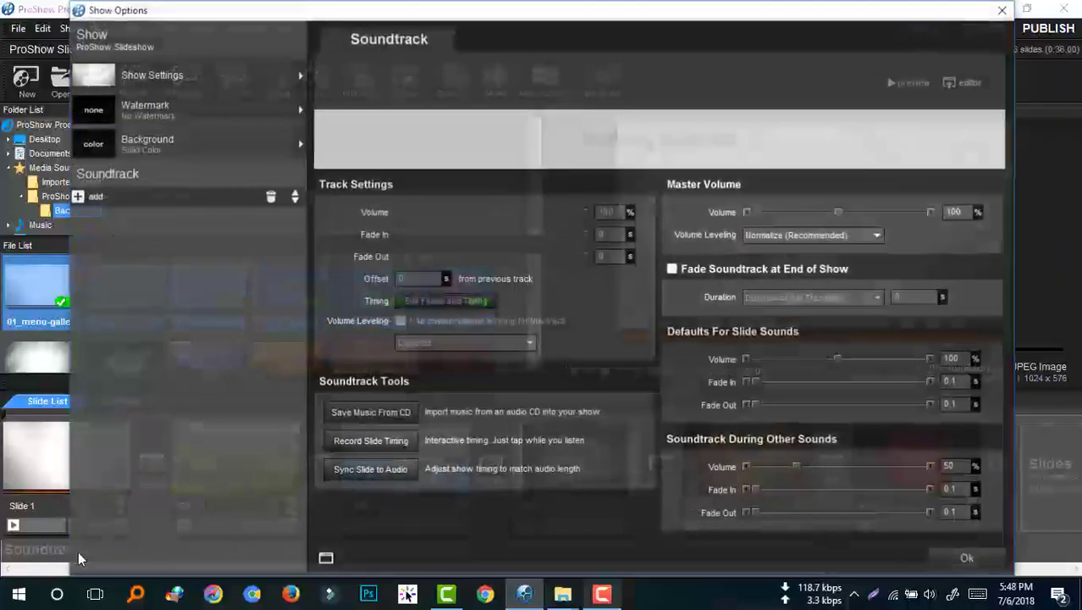
click(94, 203)
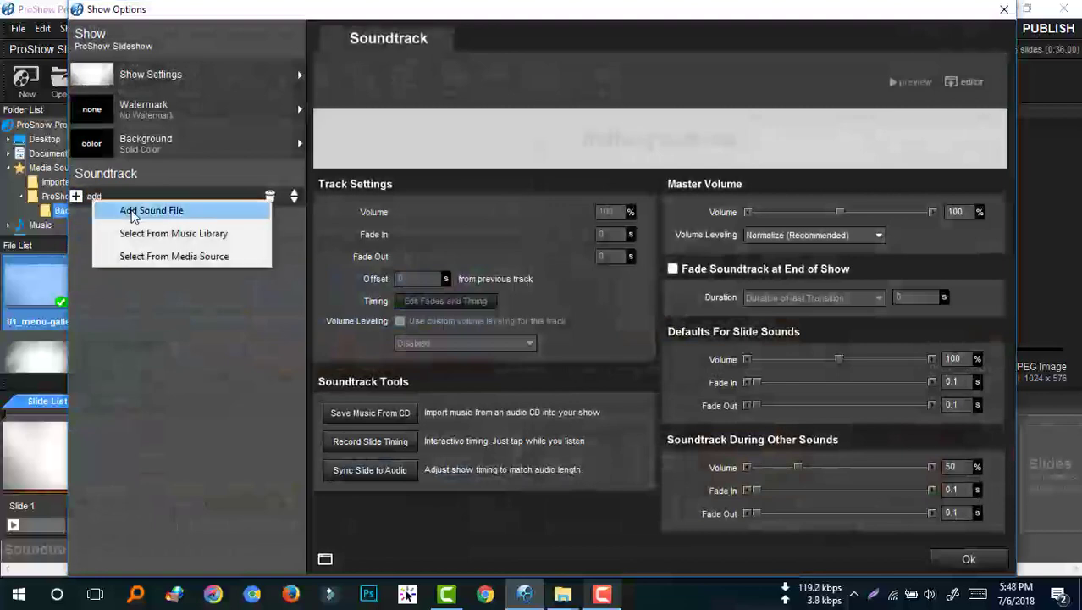
click(131, 213)
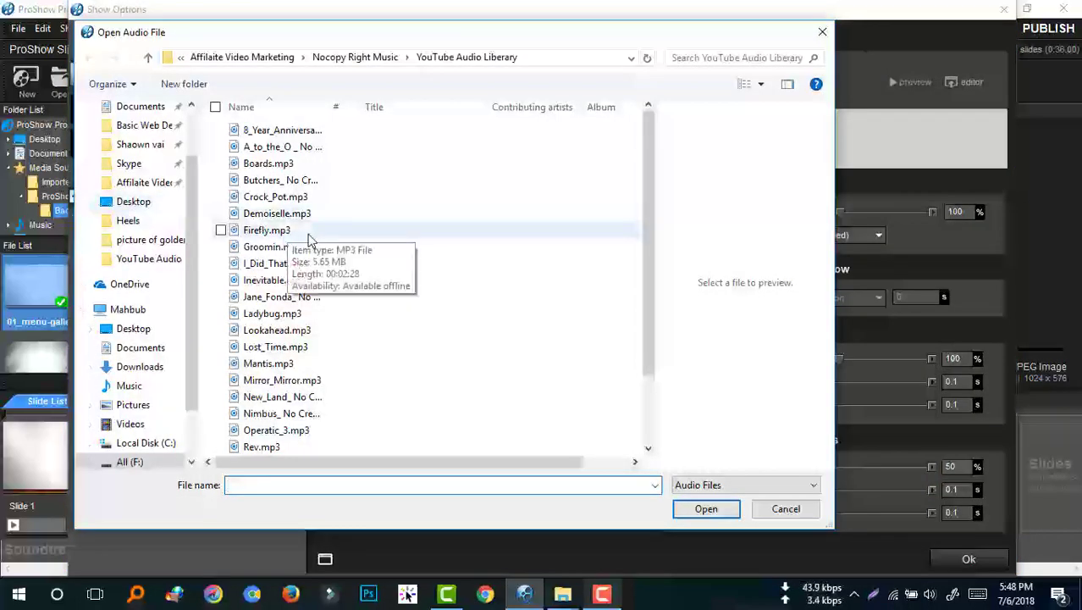
click(808, 512)
click(967, 560)
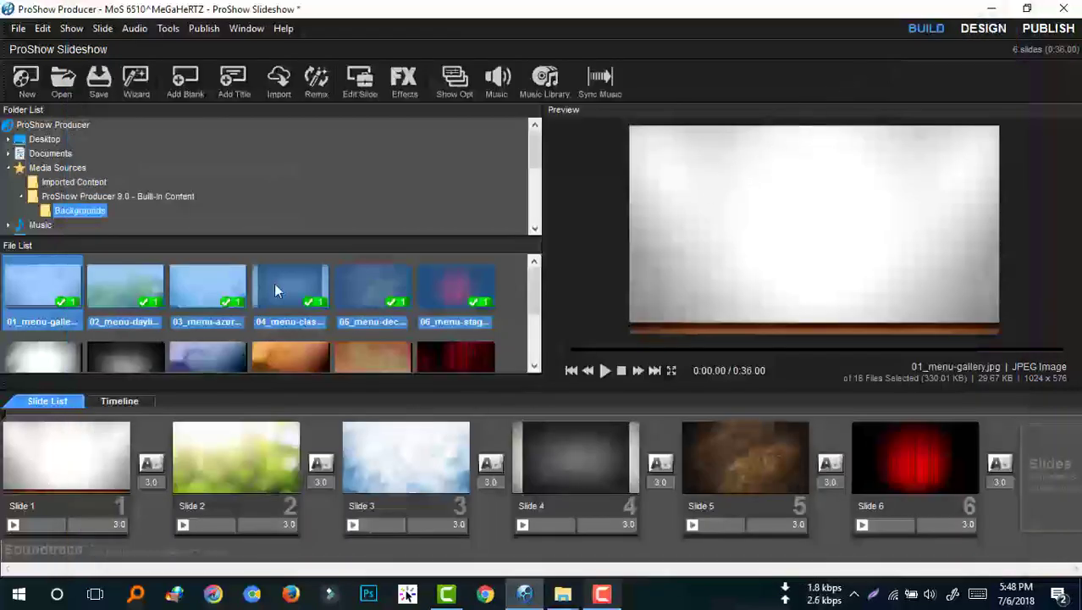
click(498, 82)
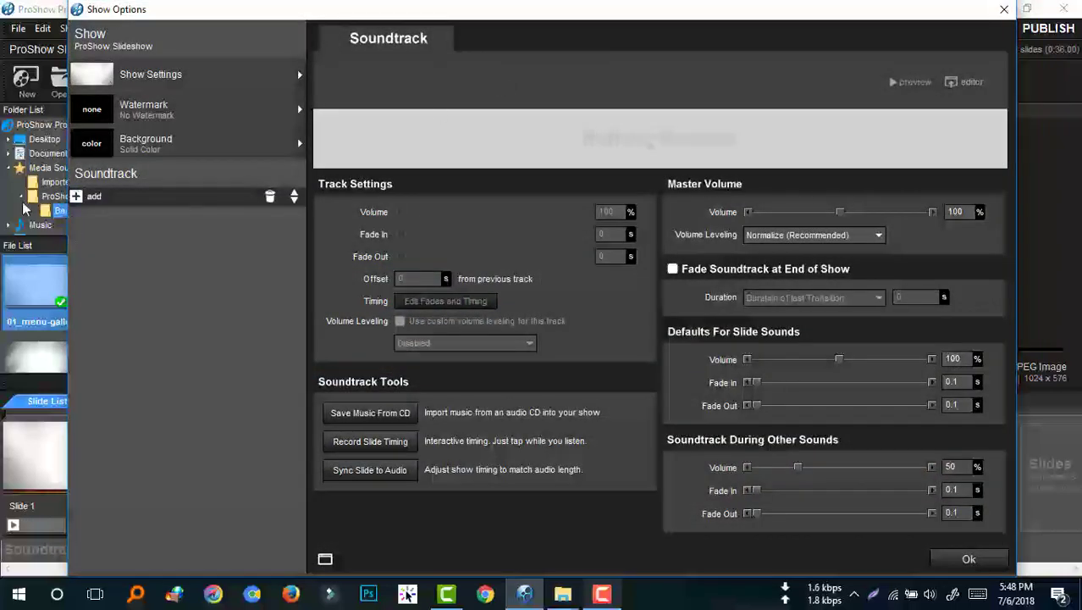
click(1004, 9)
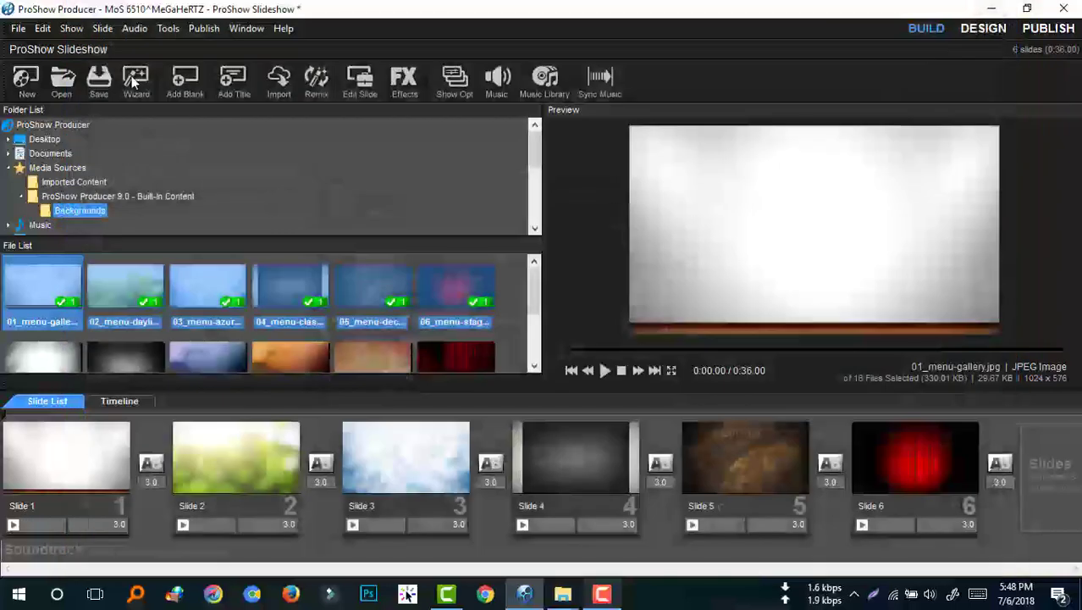
Step: Add Firefly.mp3 from the YouTube Audio Library folder as the show's soundtrack
click(137, 31)
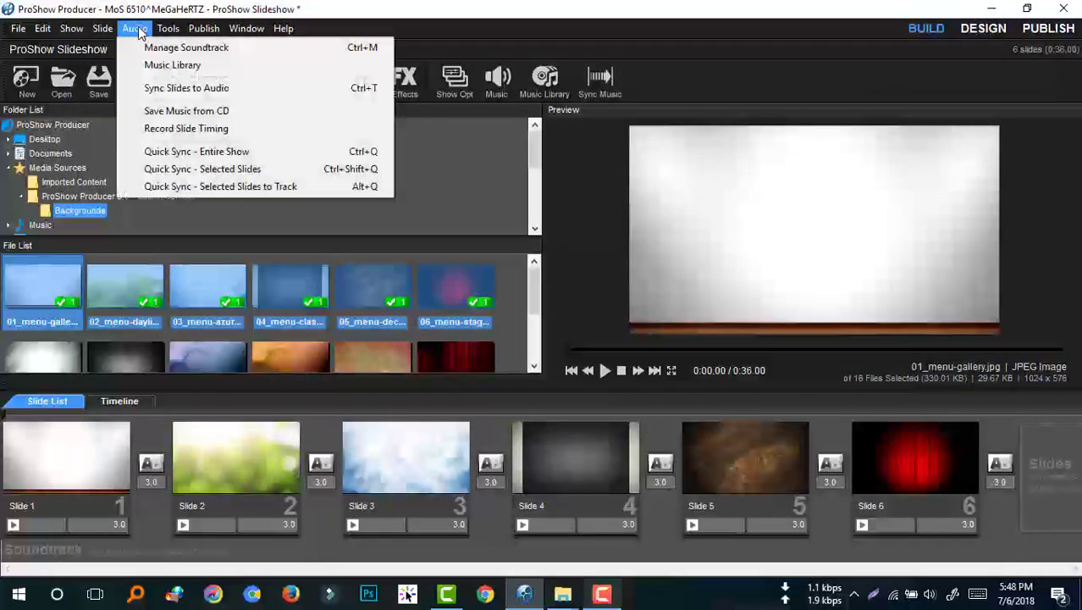
click(166, 49)
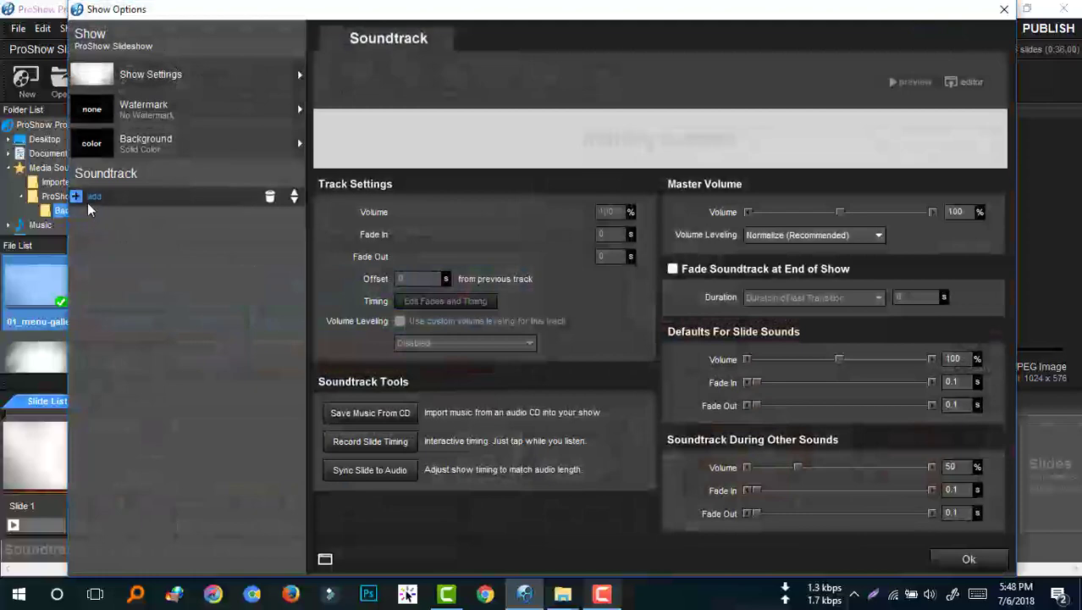
click(80, 202)
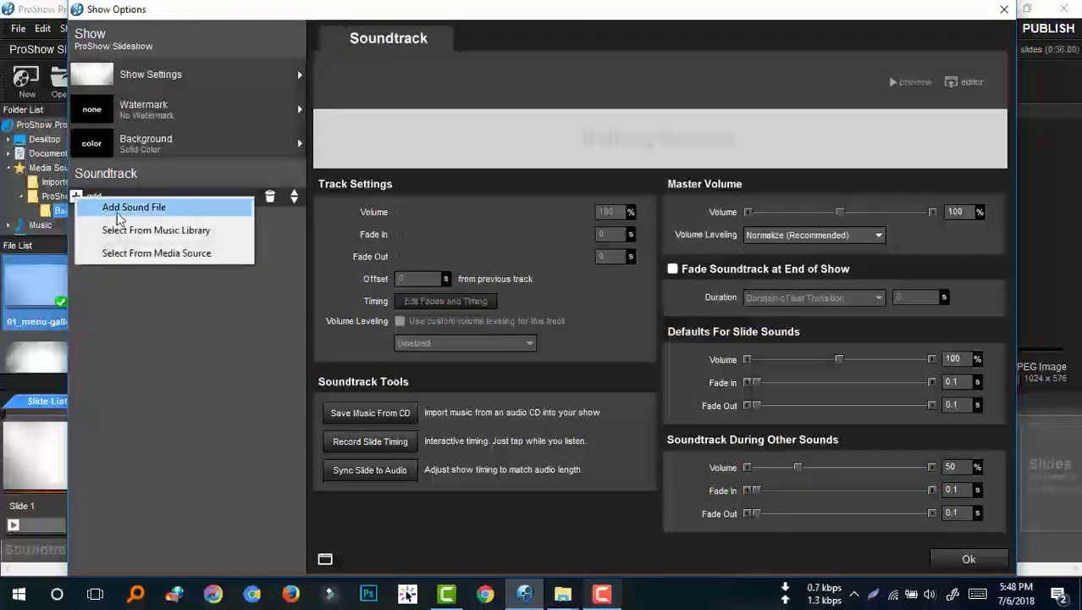
click(128, 217)
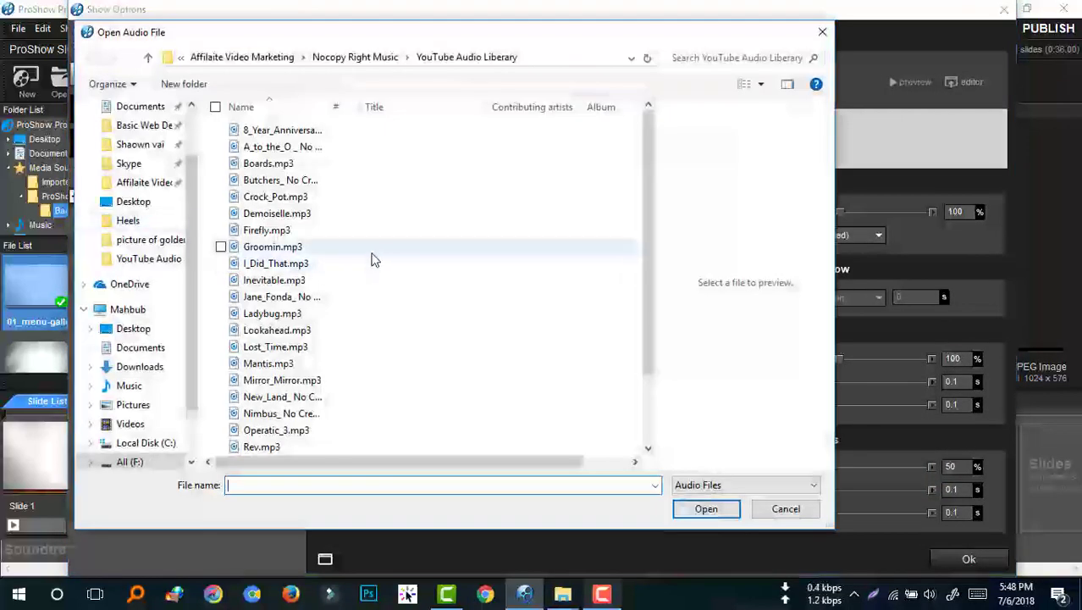
click(281, 235)
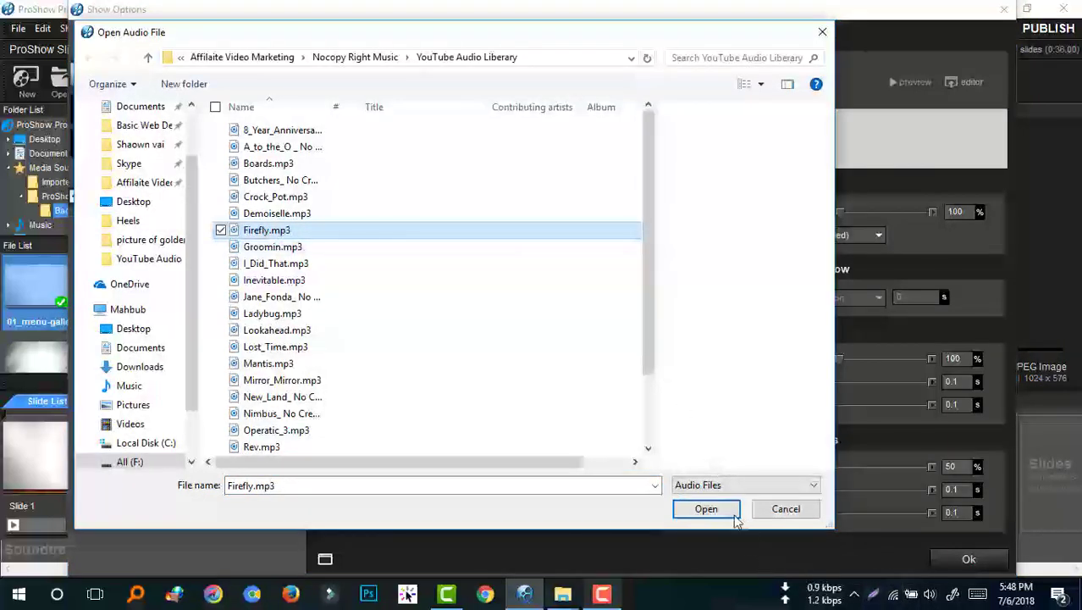
click(711, 510)
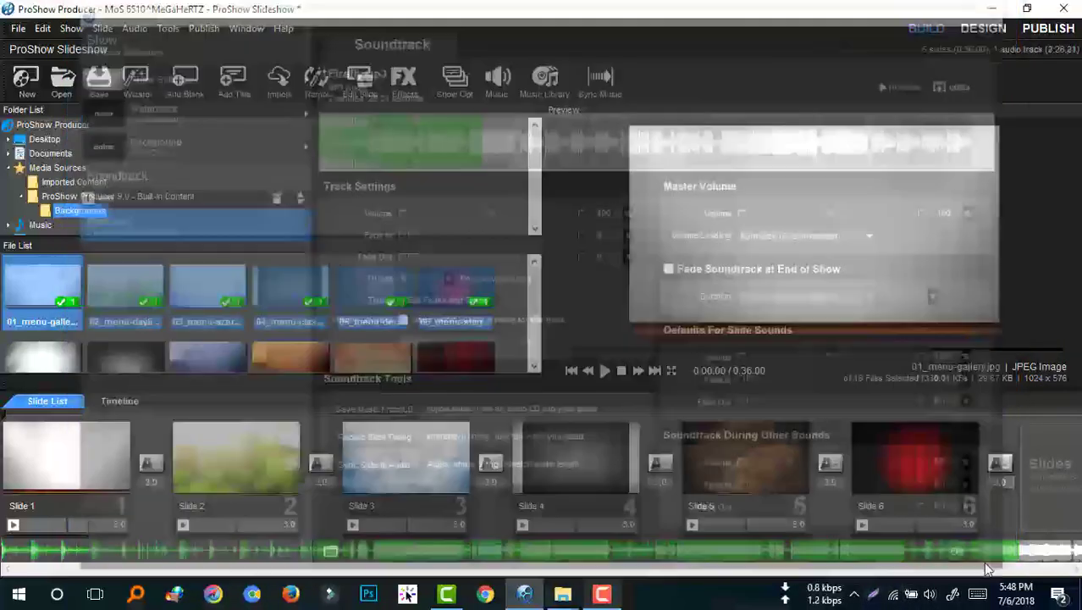
click(977, 559)
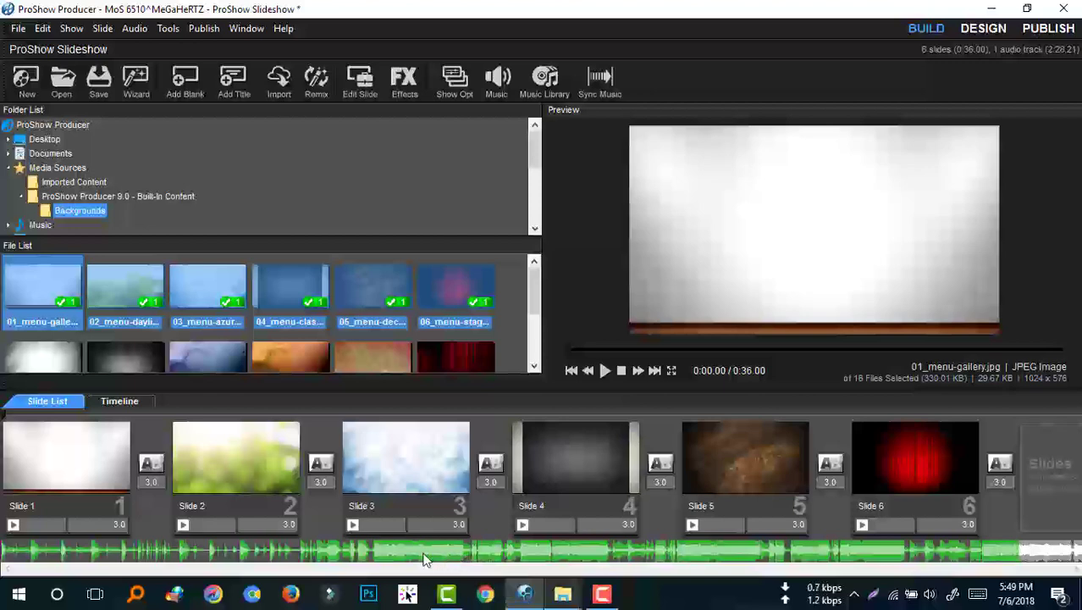
Step: Set both the fade in and the fade out of the Firefly.mp3 soundtrack to 2.01 seconds
double_click(404, 554)
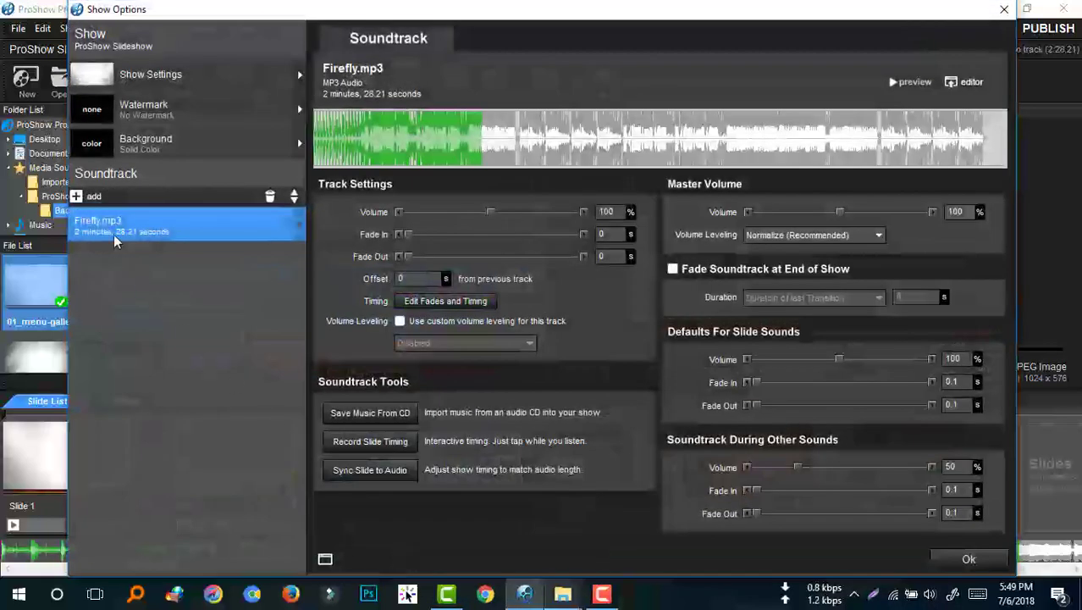
drag(408, 235, 419, 256)
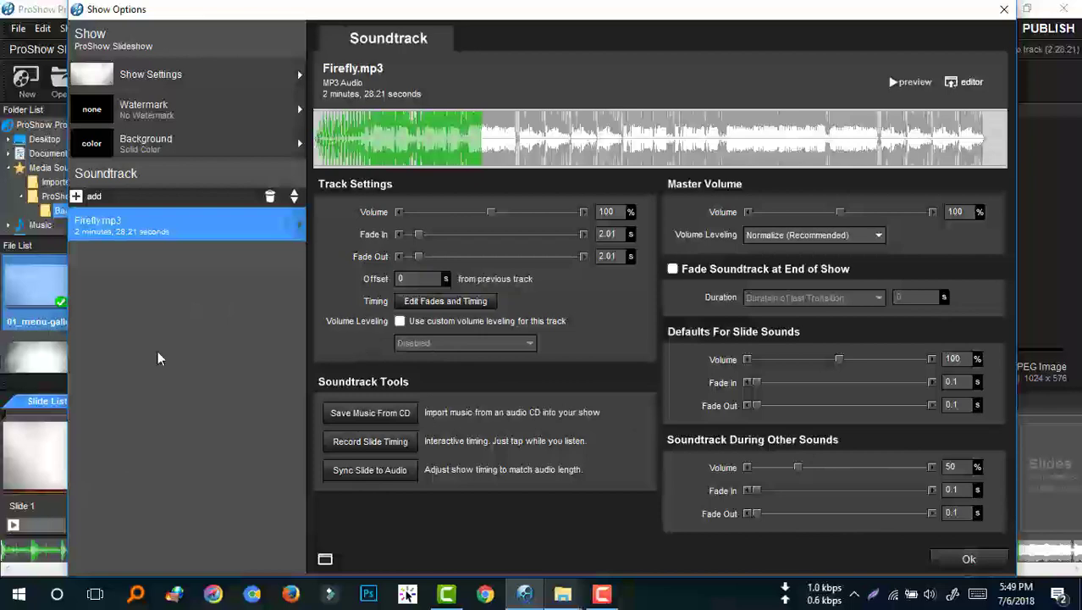
Step: Trim the end of the Firefly.mp3 track to about 63.6 seconds and set its fade out to about 5.28 seconds
click(437, 309)
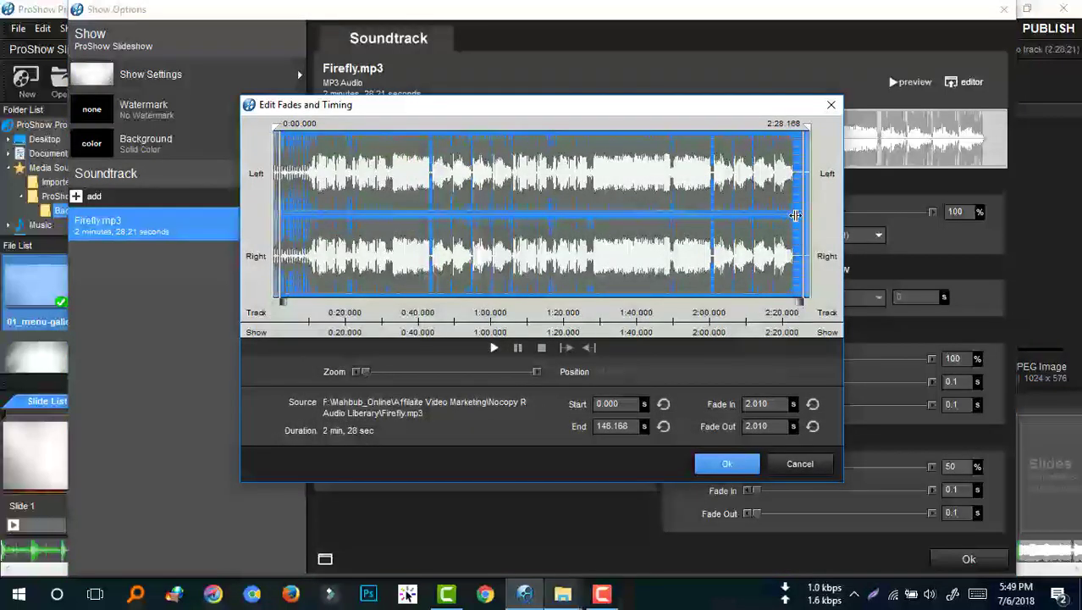
drag(801, 215, 652, 225)
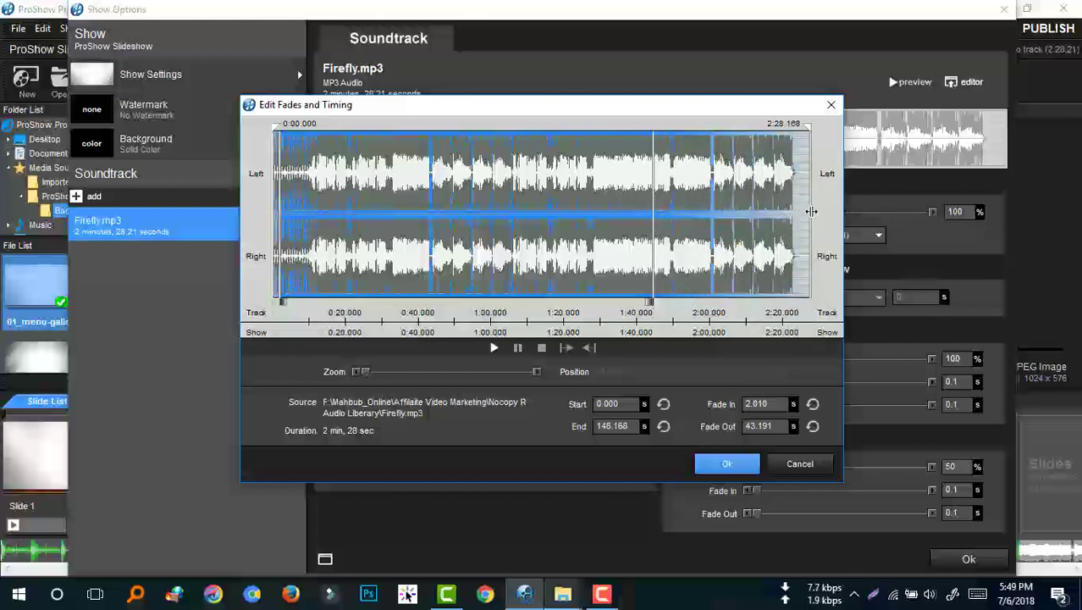
drag(796, 218, 585, 219)
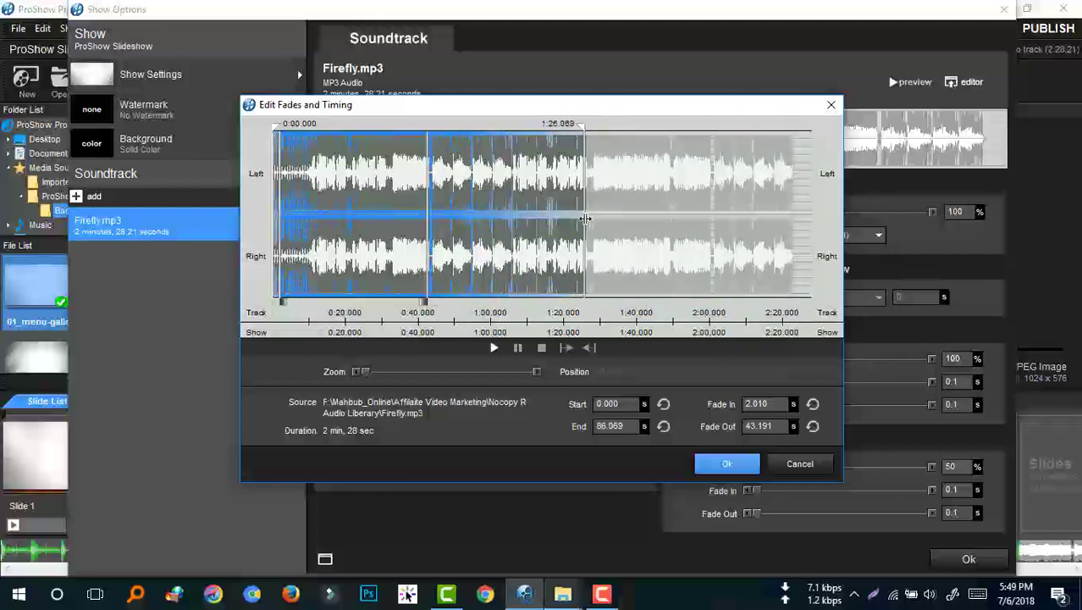
mouse_move(426, 211)
mouse_down()
mouse_move(571, 218)
mouse_move(505, 218)
mouse_up()
click(720, 464)
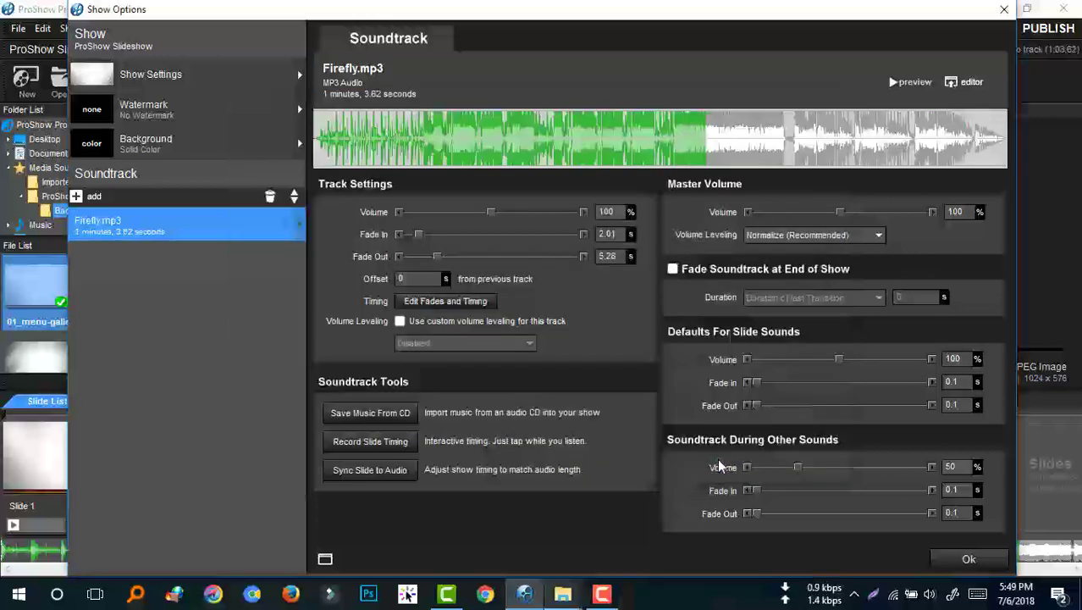
click(968, 559)
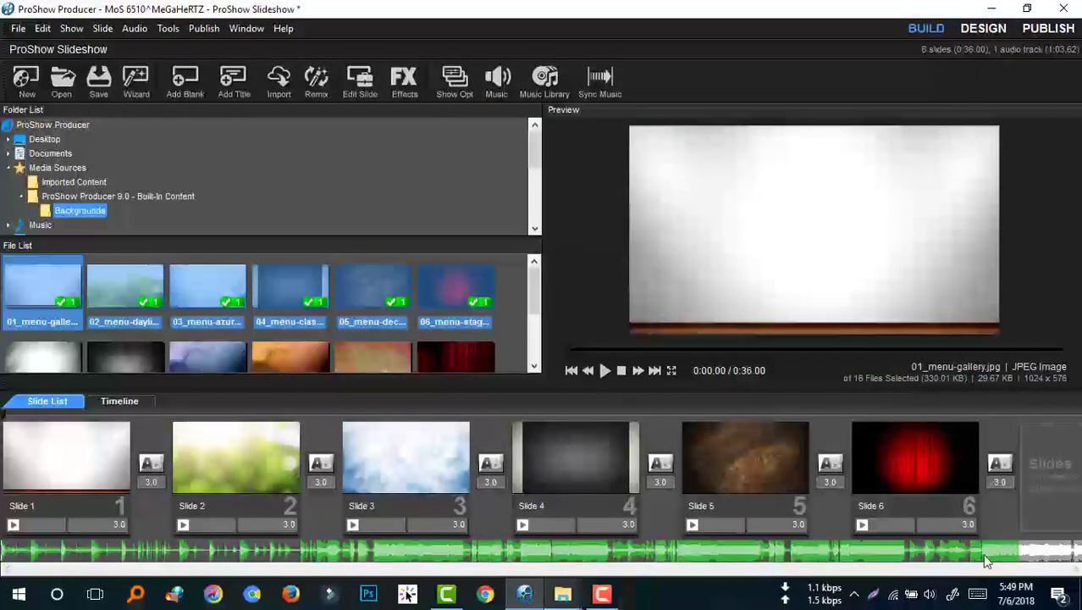
Step: Shorten the Firefly.mp3 soundtrack so that it ends at about 45.3 seconds
double_click(977, 552)
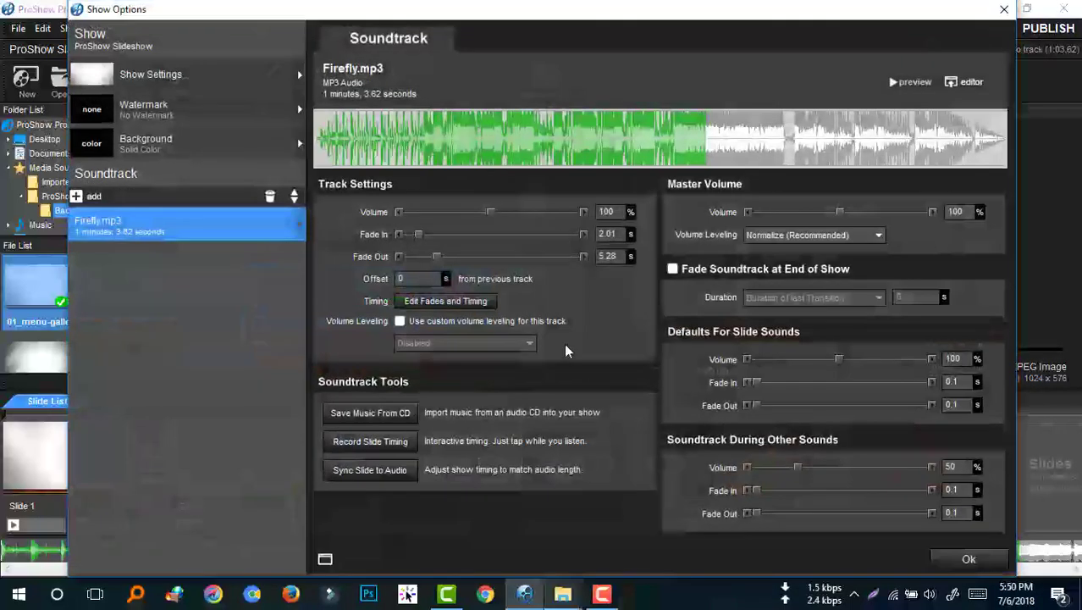
click(467, 301)
drag(710, 214, 591, 213)
click(726, 463)
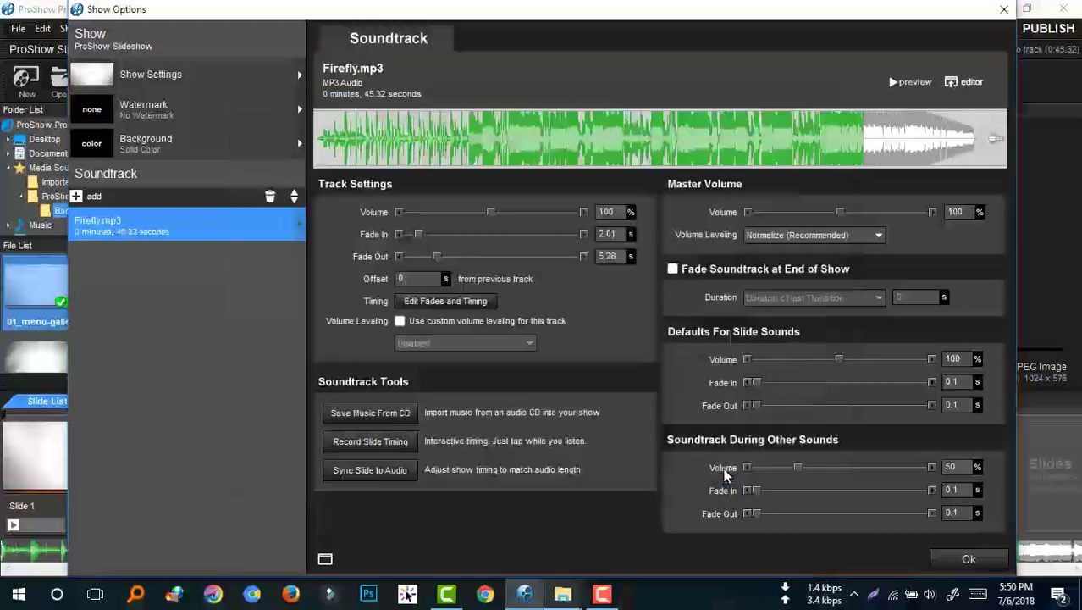
click(968, 559)
Step: Shorten the Firefly.mp3 soundtrack further so that it ends at about 31 seconds
double_click(978, 559)
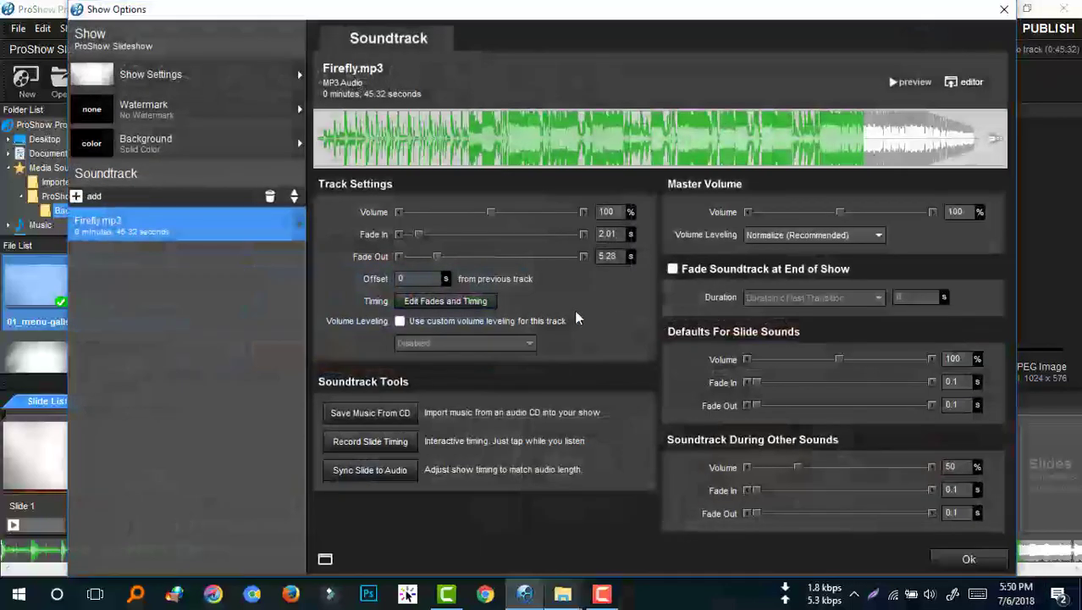
click(449, 303)
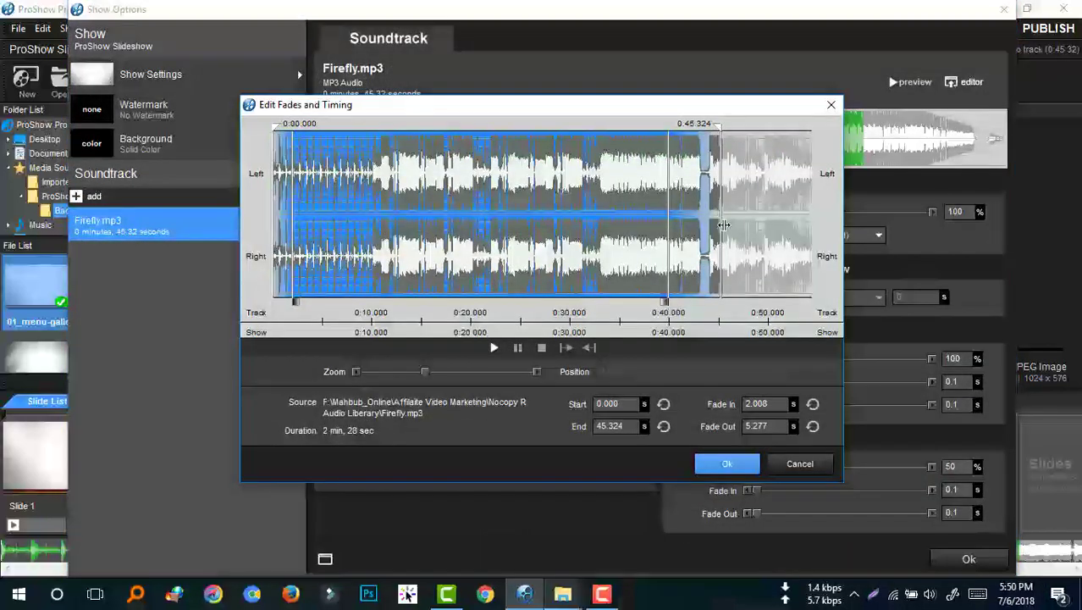
drag(724, 224, 580, 224)
click(726, 463)
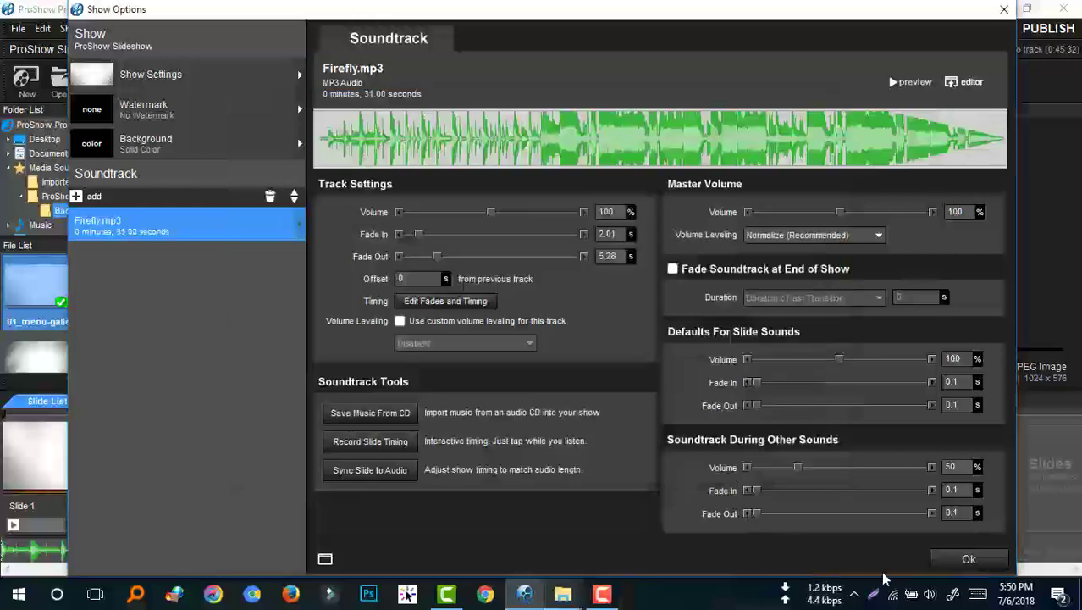
click(969, 559)
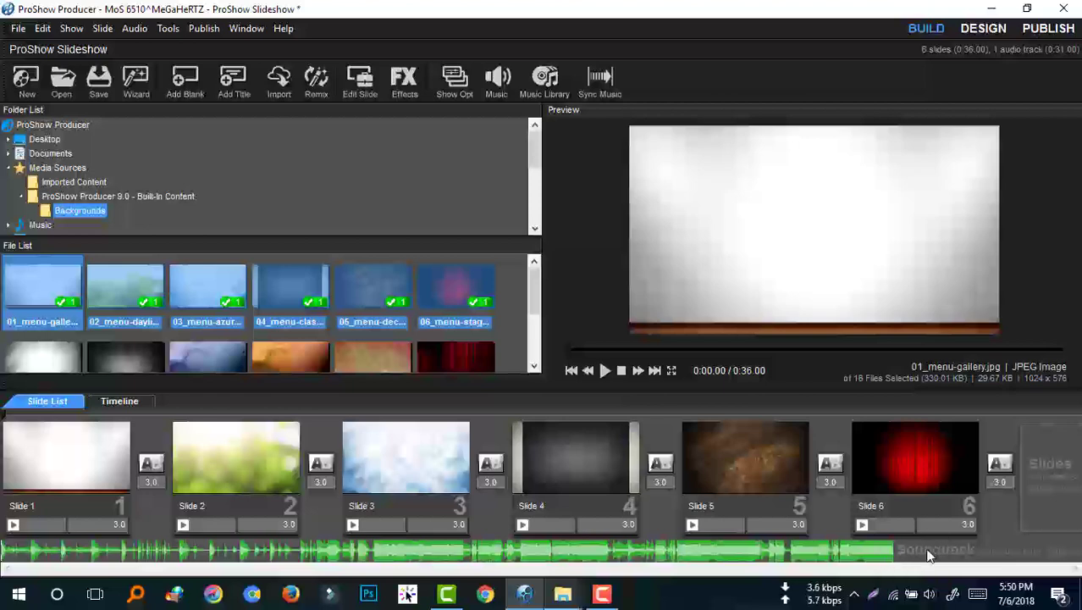
Step: Set the end of the Firefly.mp3 soundtrack to about 34.6 seconds in its fades and timing
double_click(881, 552)
click(445, 300)
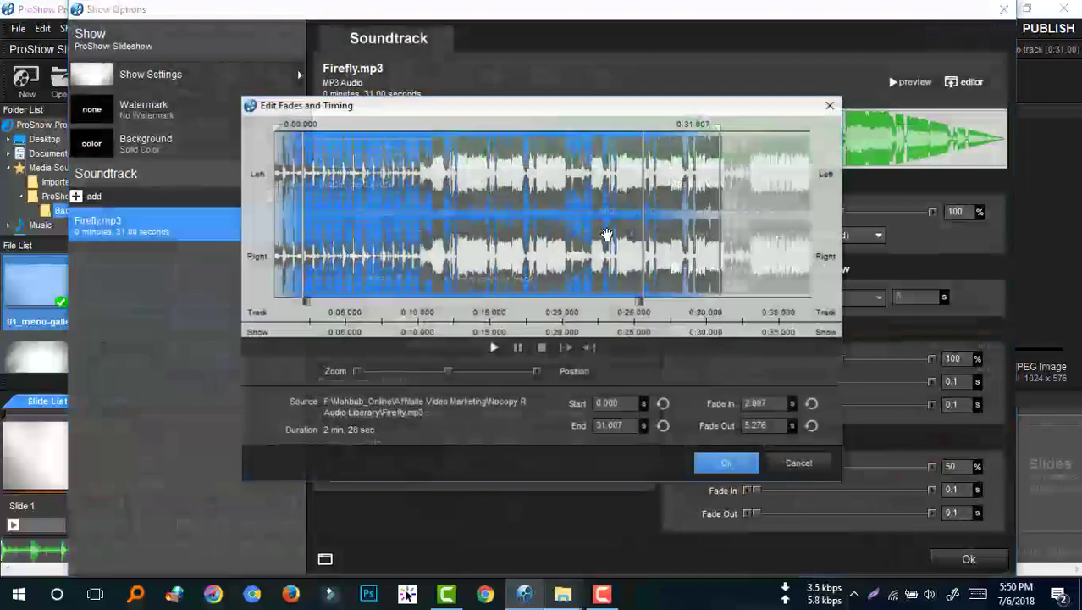
drag(716, 213, 773, 213)
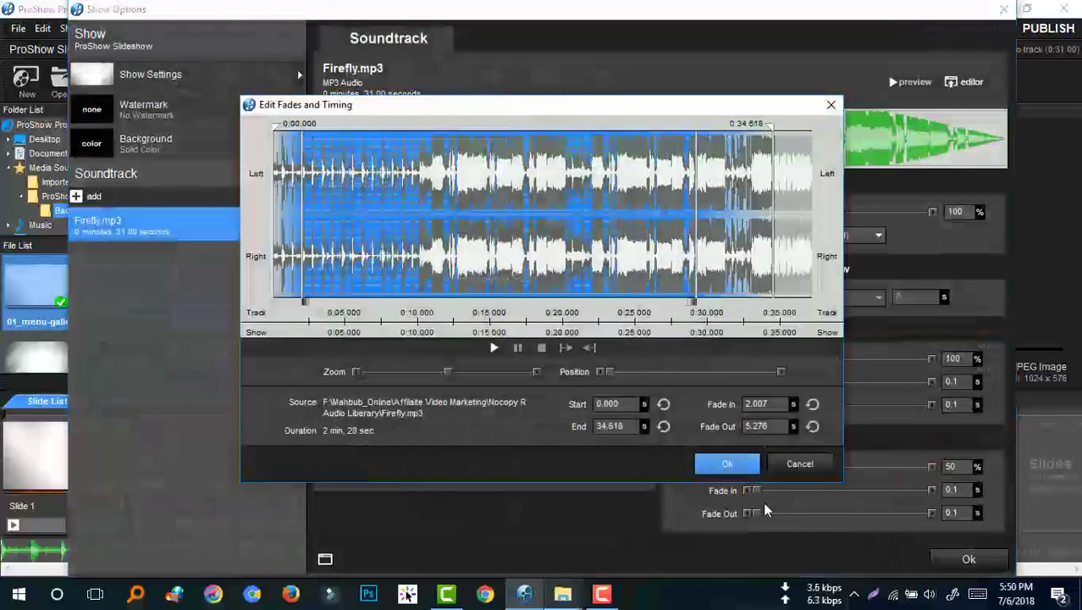
click(727, 463)
click(985, 558)
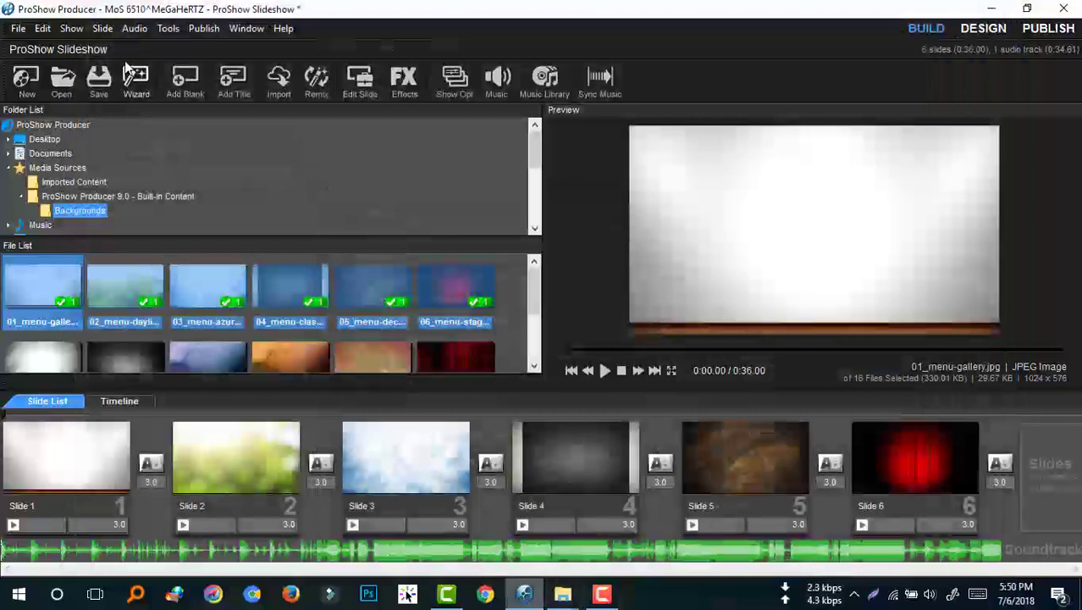
Step: Quick-sync the entire show so the slide timings match the soundtrack's length
click(131, 31)
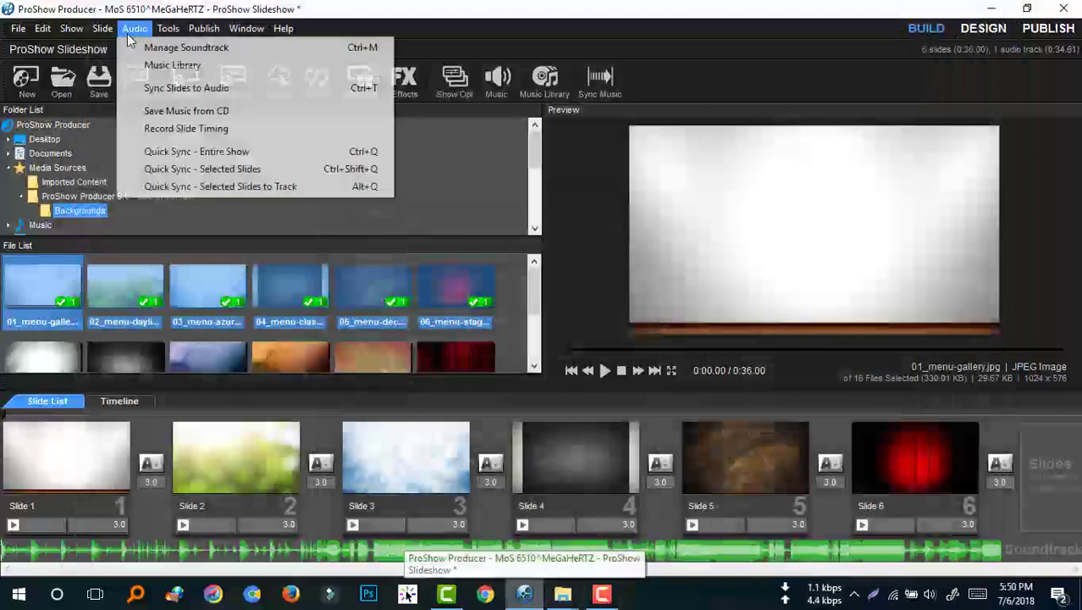
click(201, 154)
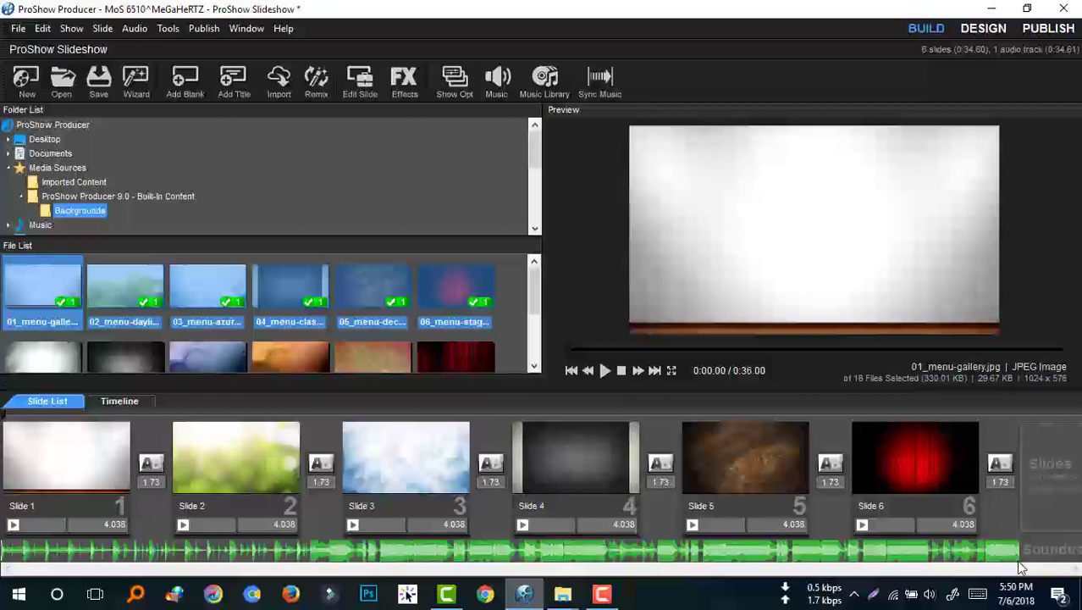
Step: Shorten the Firefly.mp3 soundtrack's fades, setting the fade out to 1.44 seconds and the fade in to 1.29 seconds
double_click(986, 559)
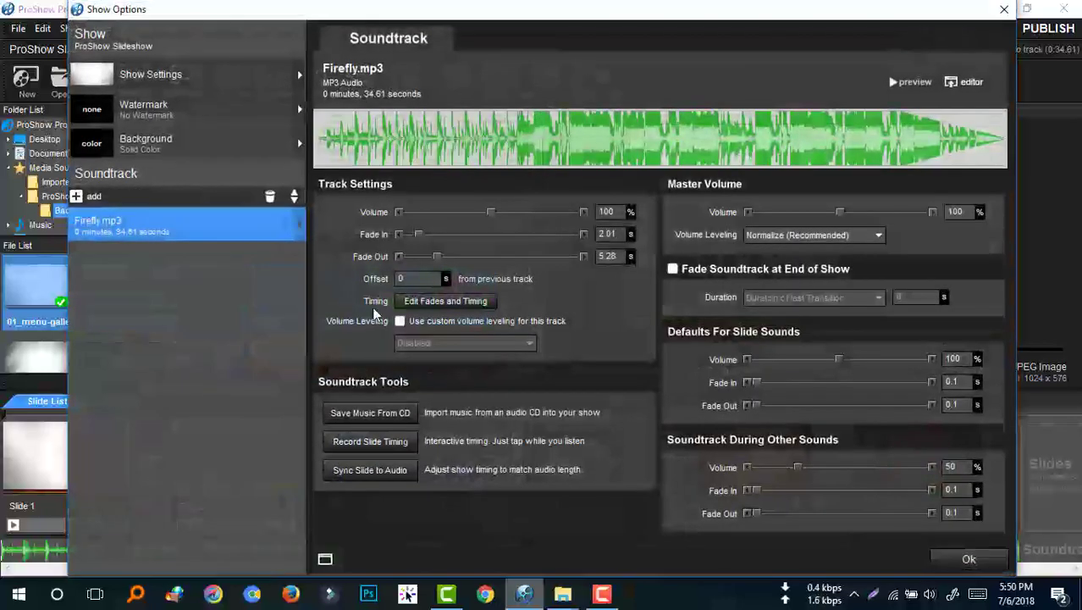
drag(436, 256, 417, 265)
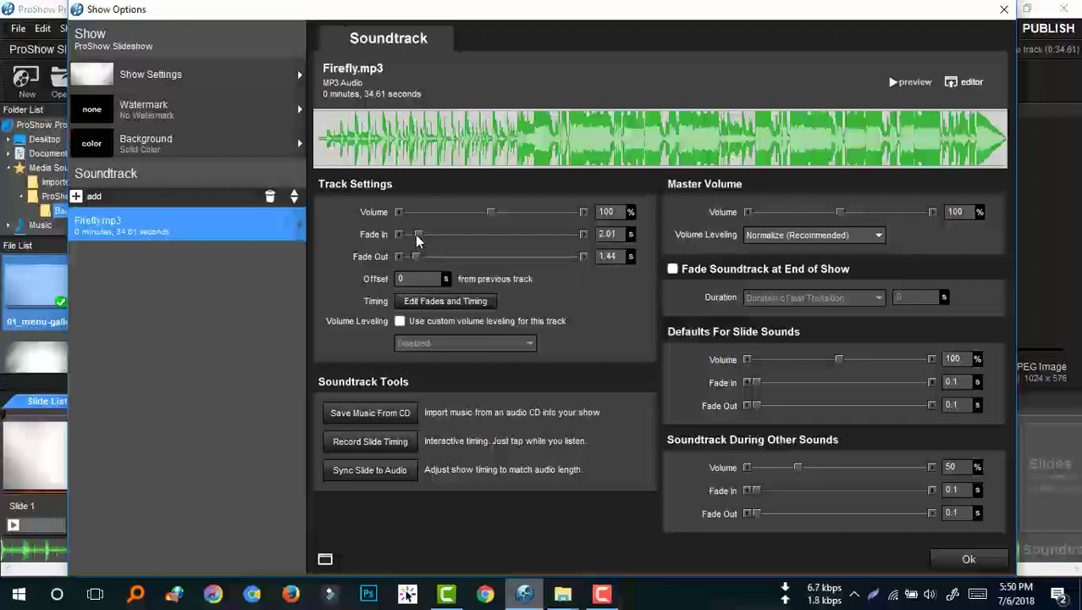
drag(416, 238, 414, 242)
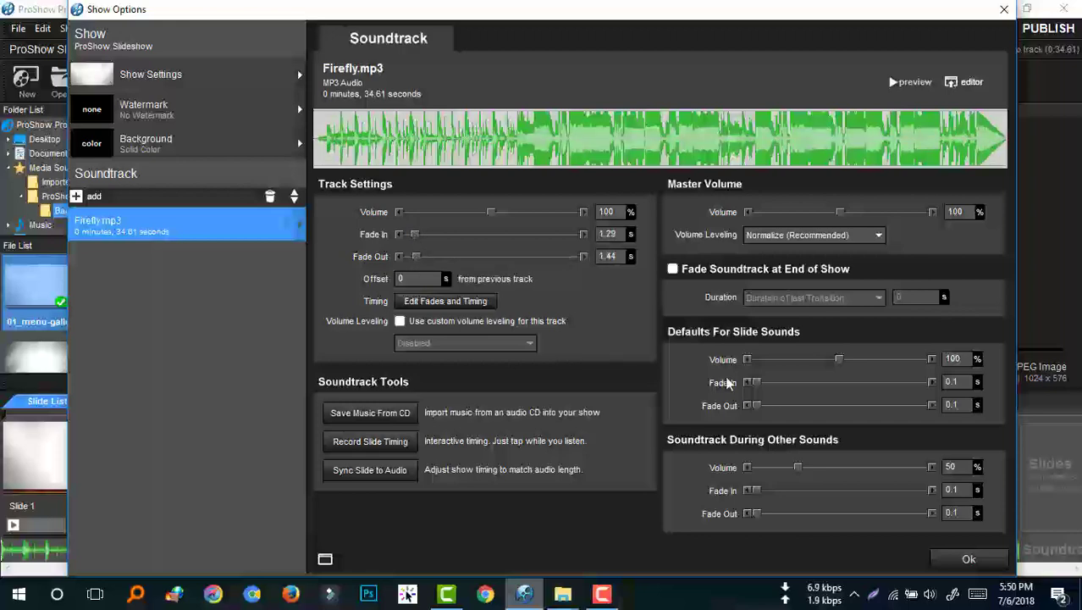
click(968, 561)
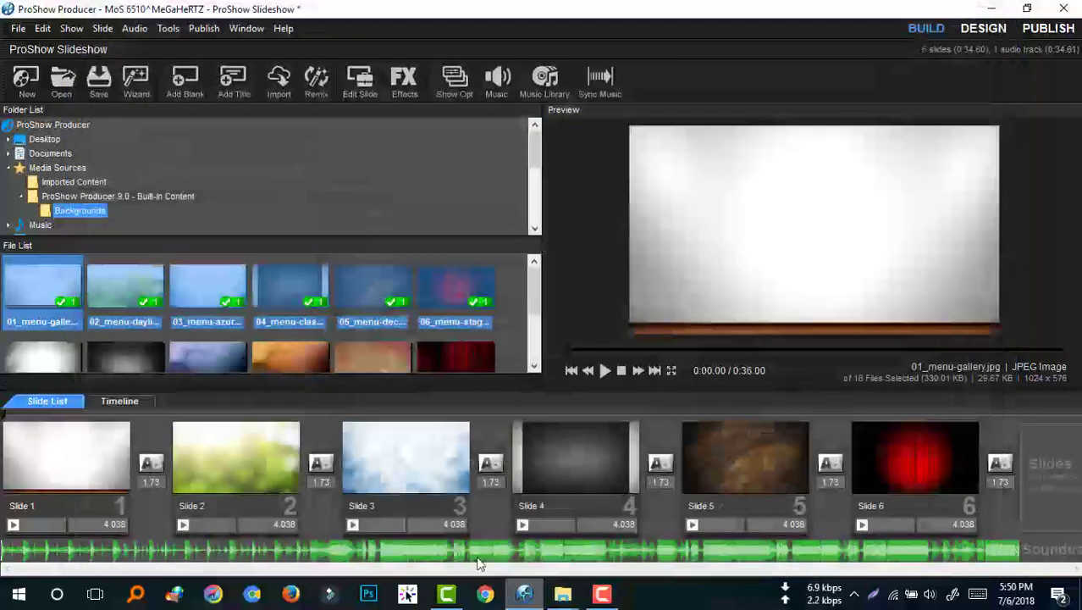
Step: Preview the slideshow from Slide 1 with its music, and review the Firefly.mp3 track settings without changing them
click(34, 483)
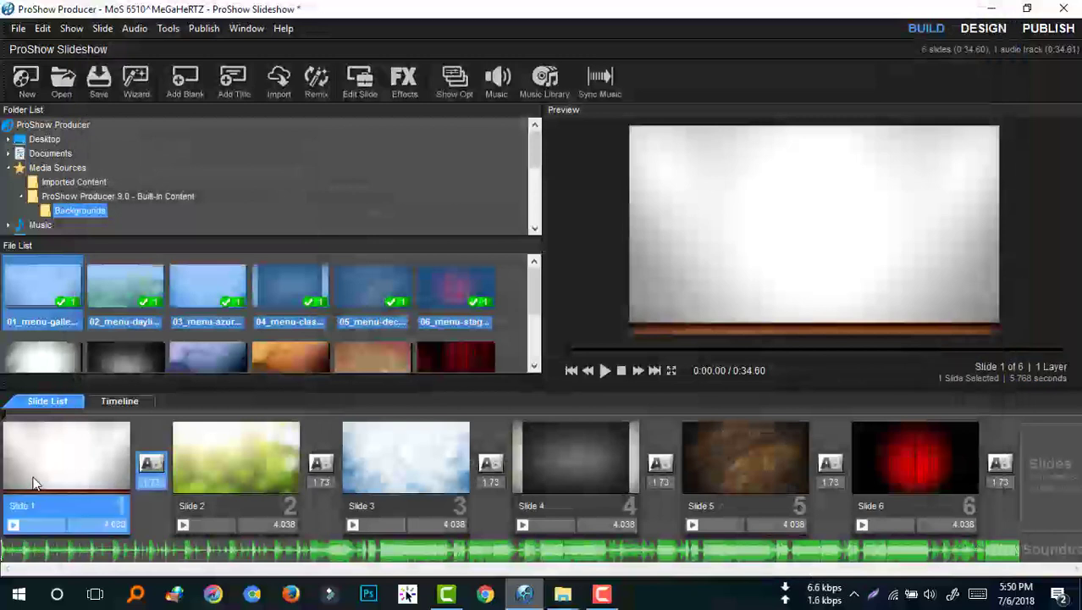
click(604, 370)
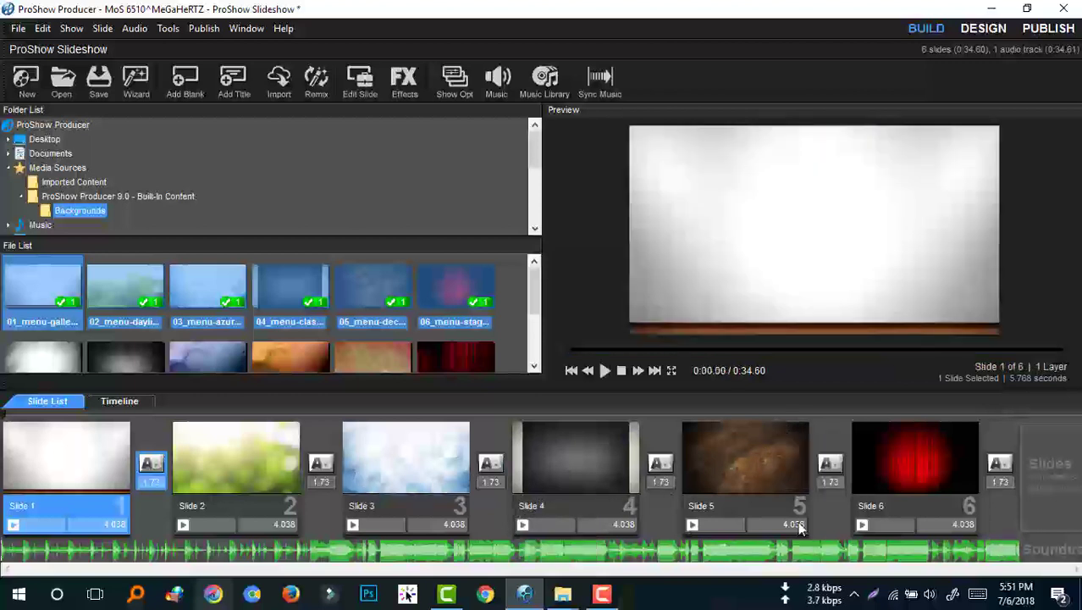
double_click(333, 560)
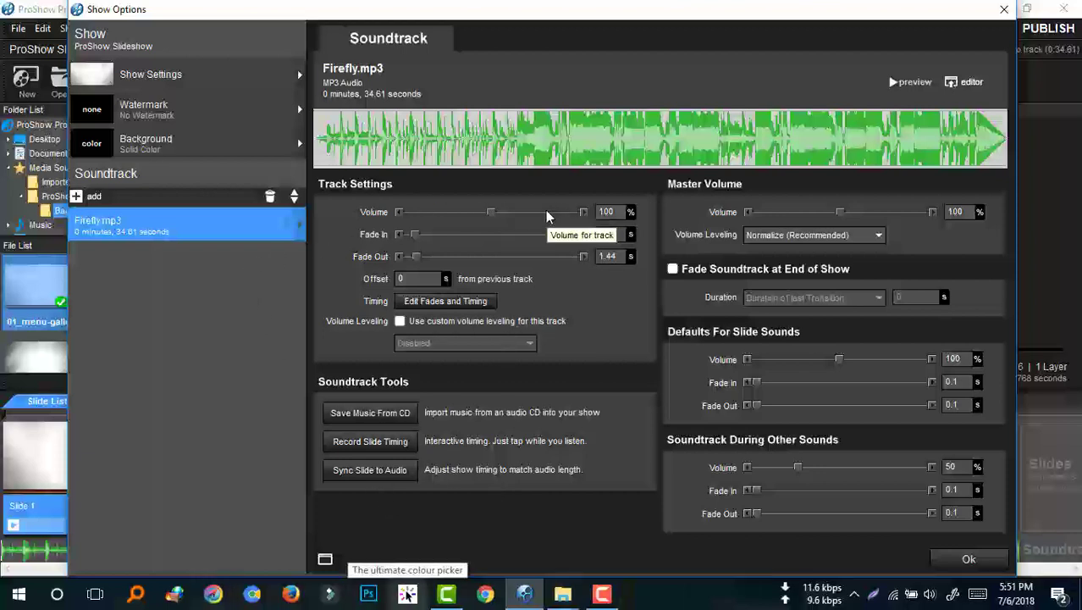
click(966, 559)
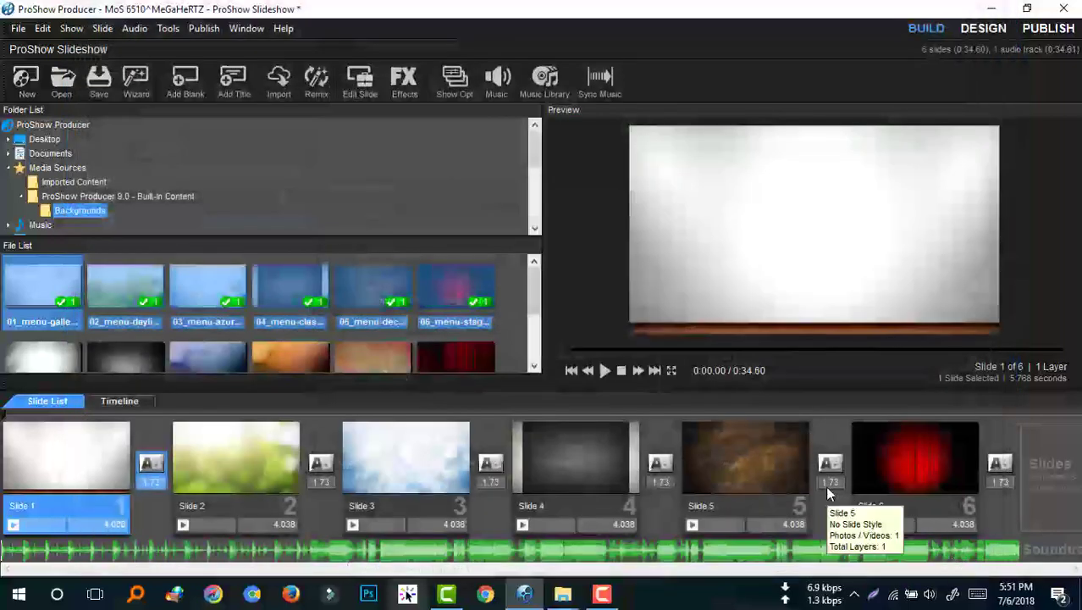